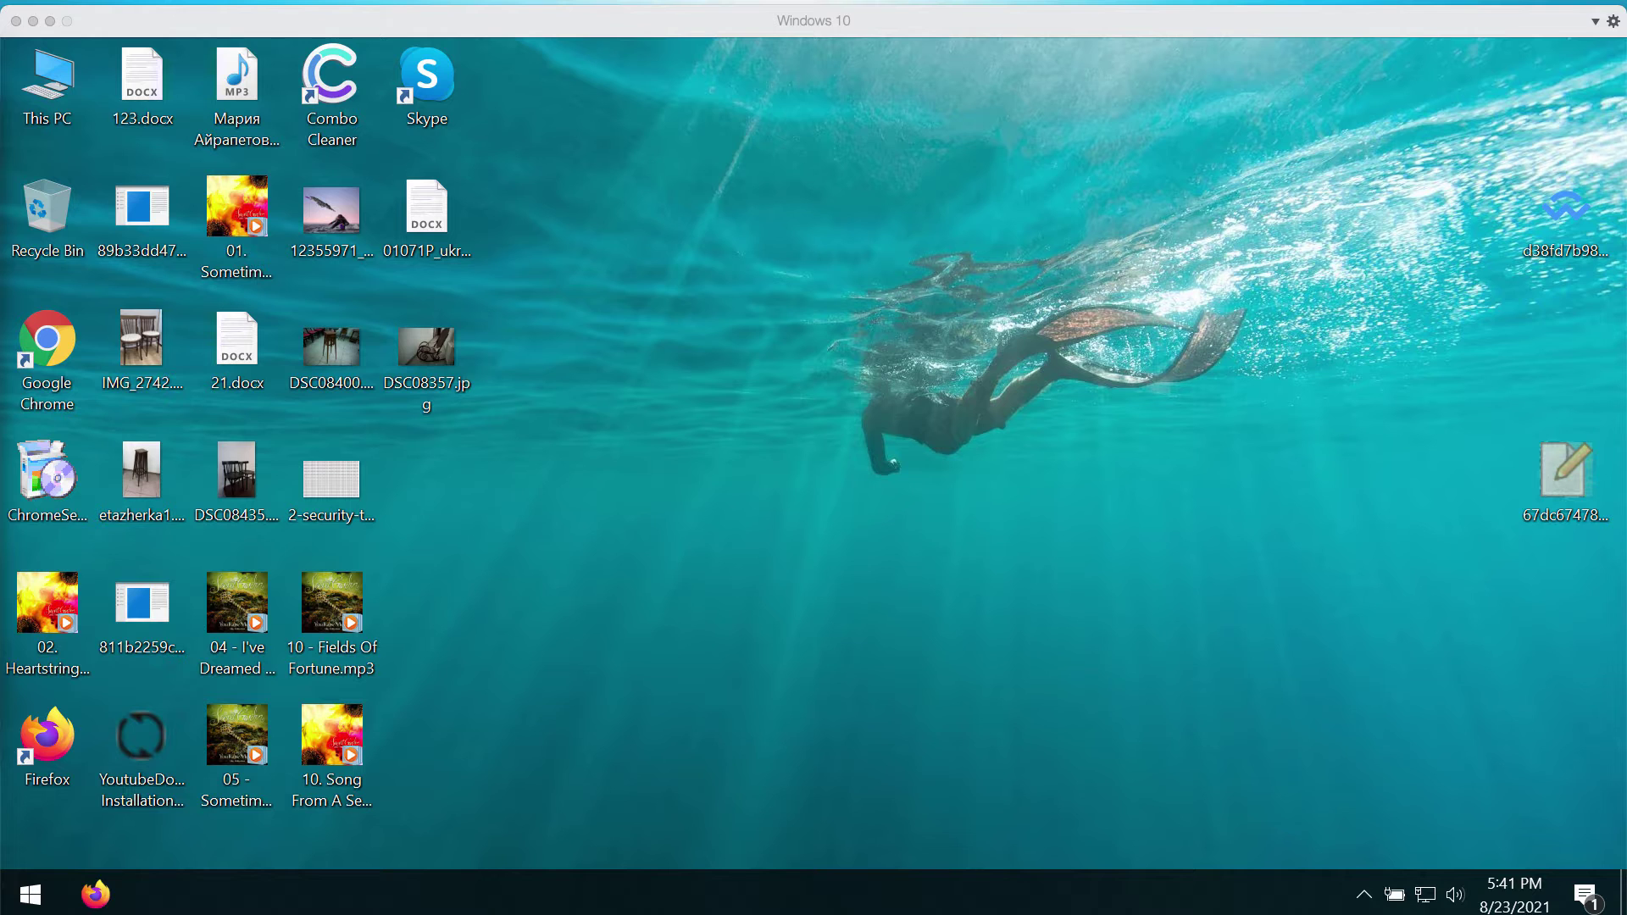
View DSC08357.jpg and etazherka1.jpg in Photo Viewer, then run the desktop ransomware executable.
double_click(425, 350)
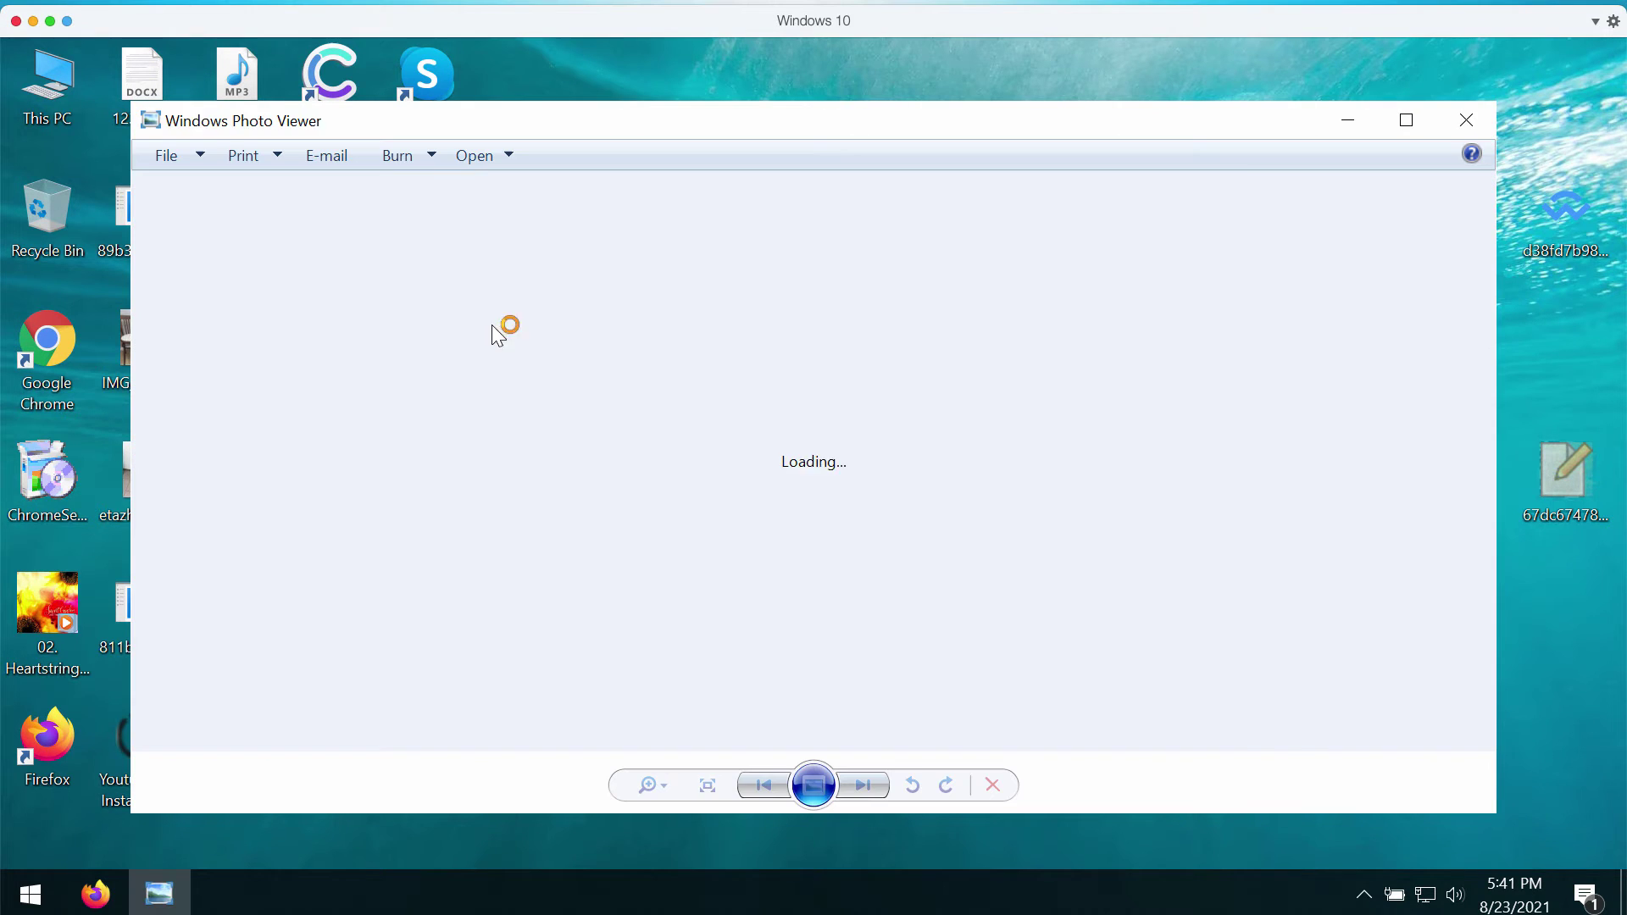
left_click(1467, 119)
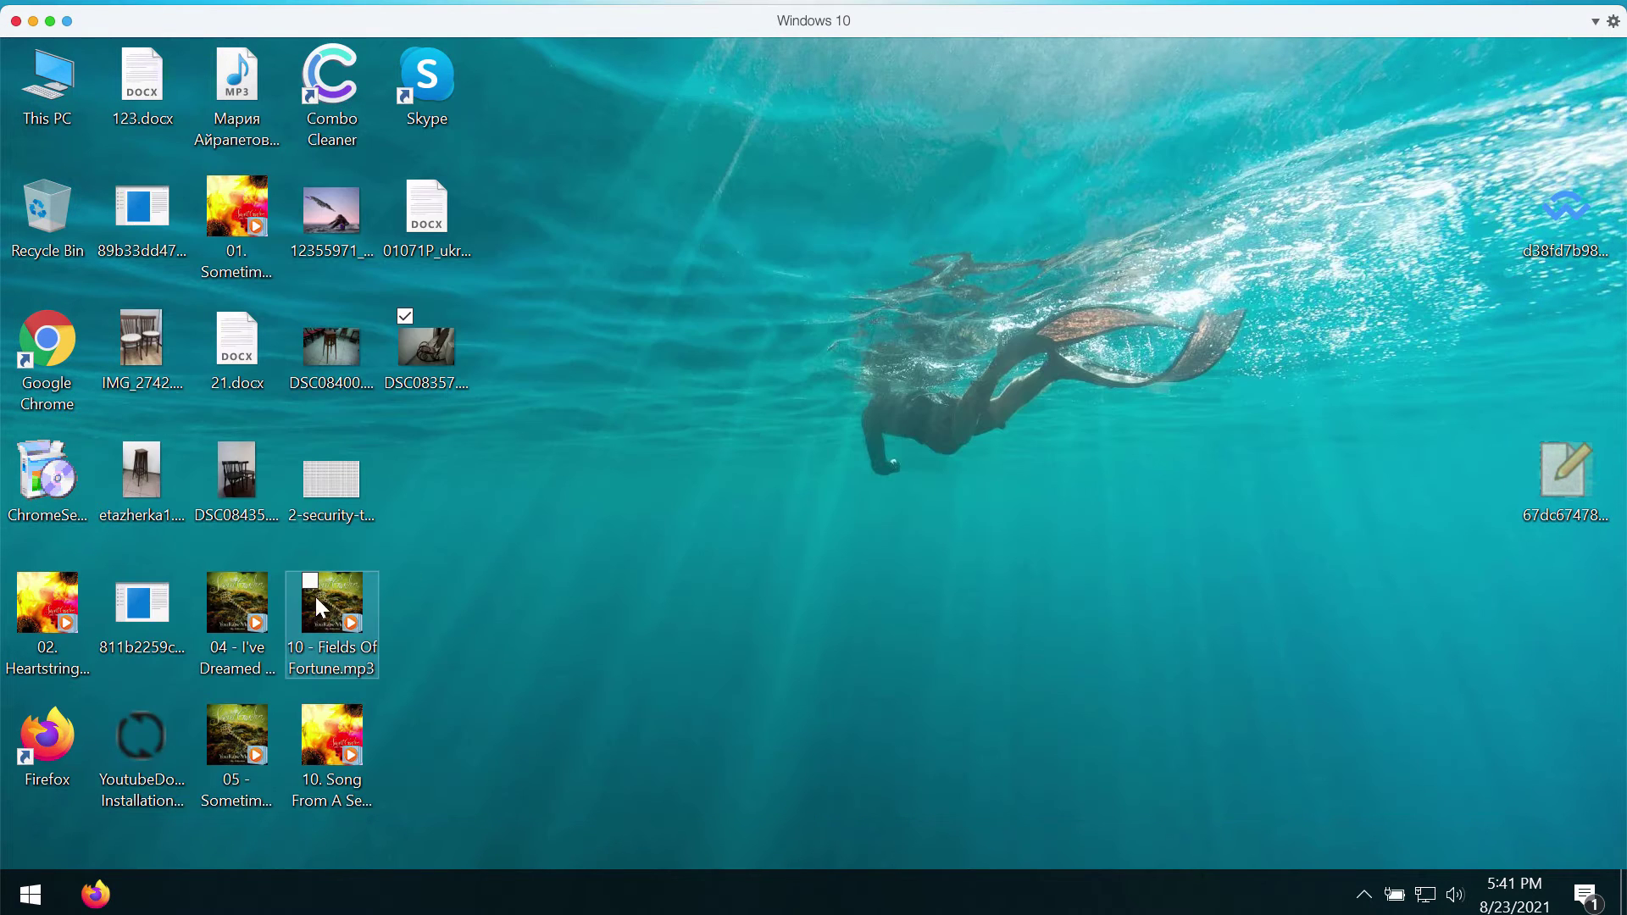
double_click(143, 512)
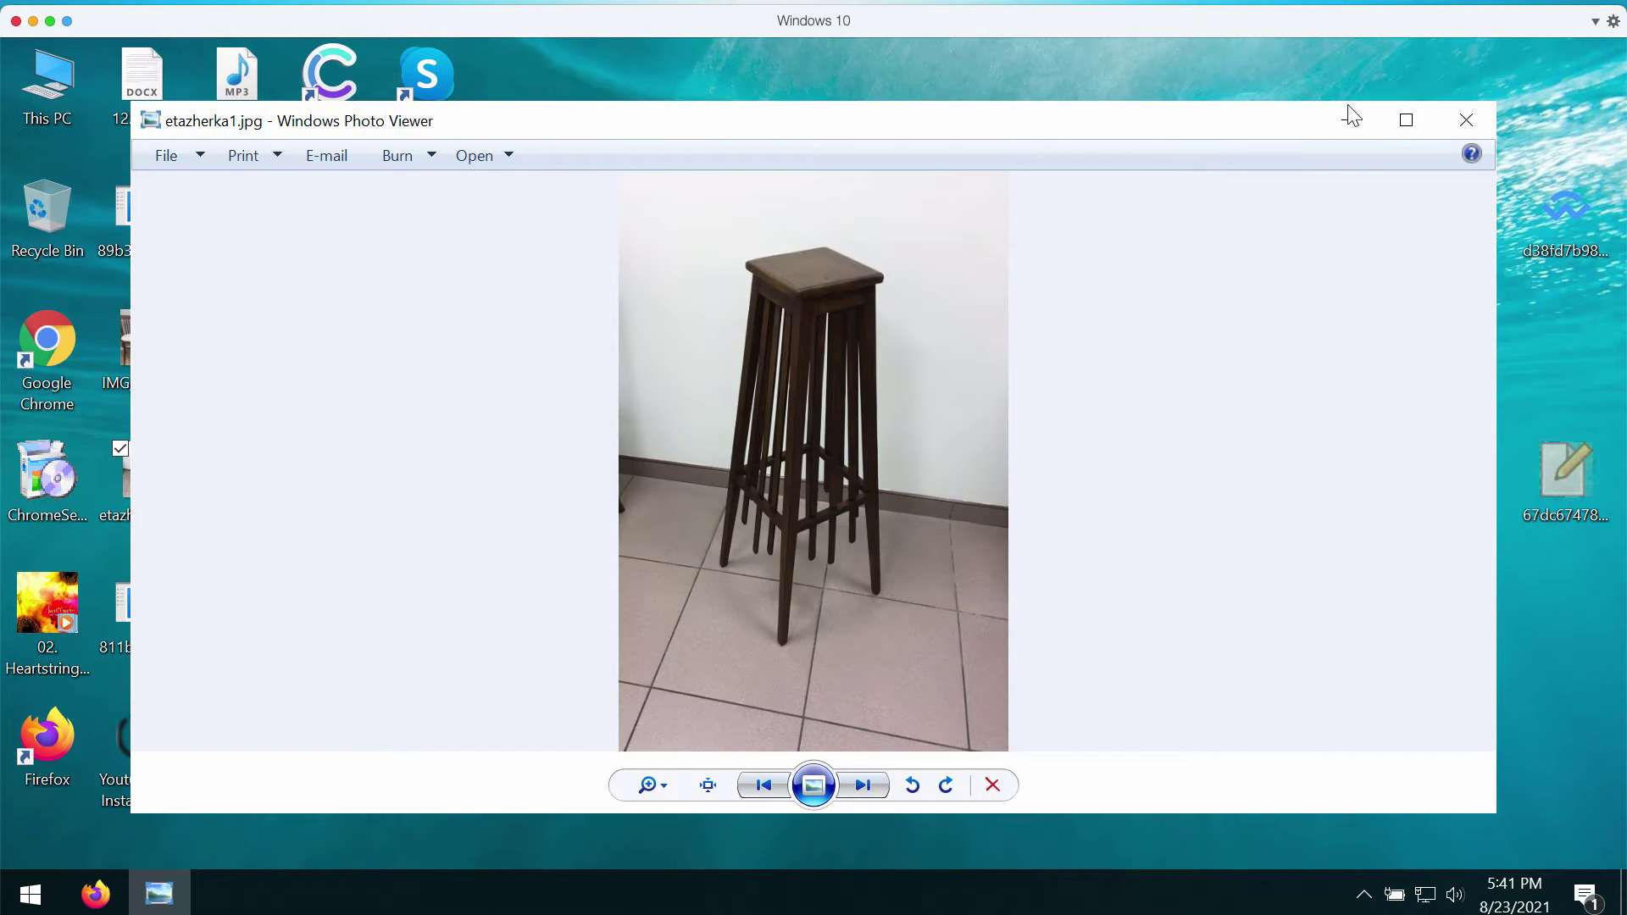
left_click(1468, 119)
double_click(1595, 218)
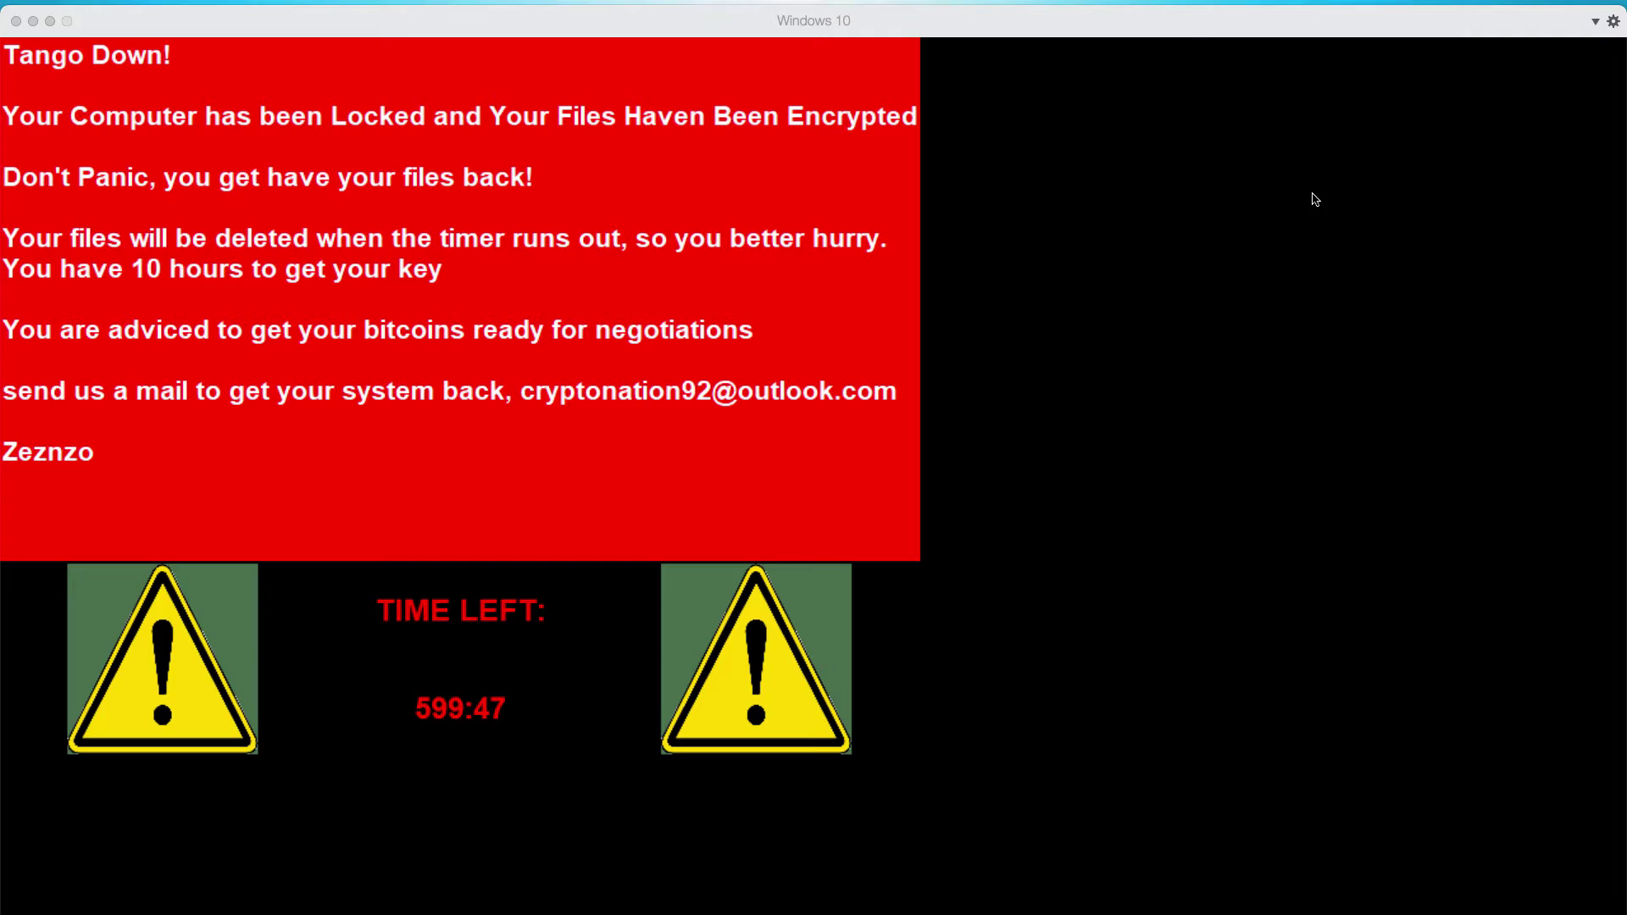
left_click(1281, 243)
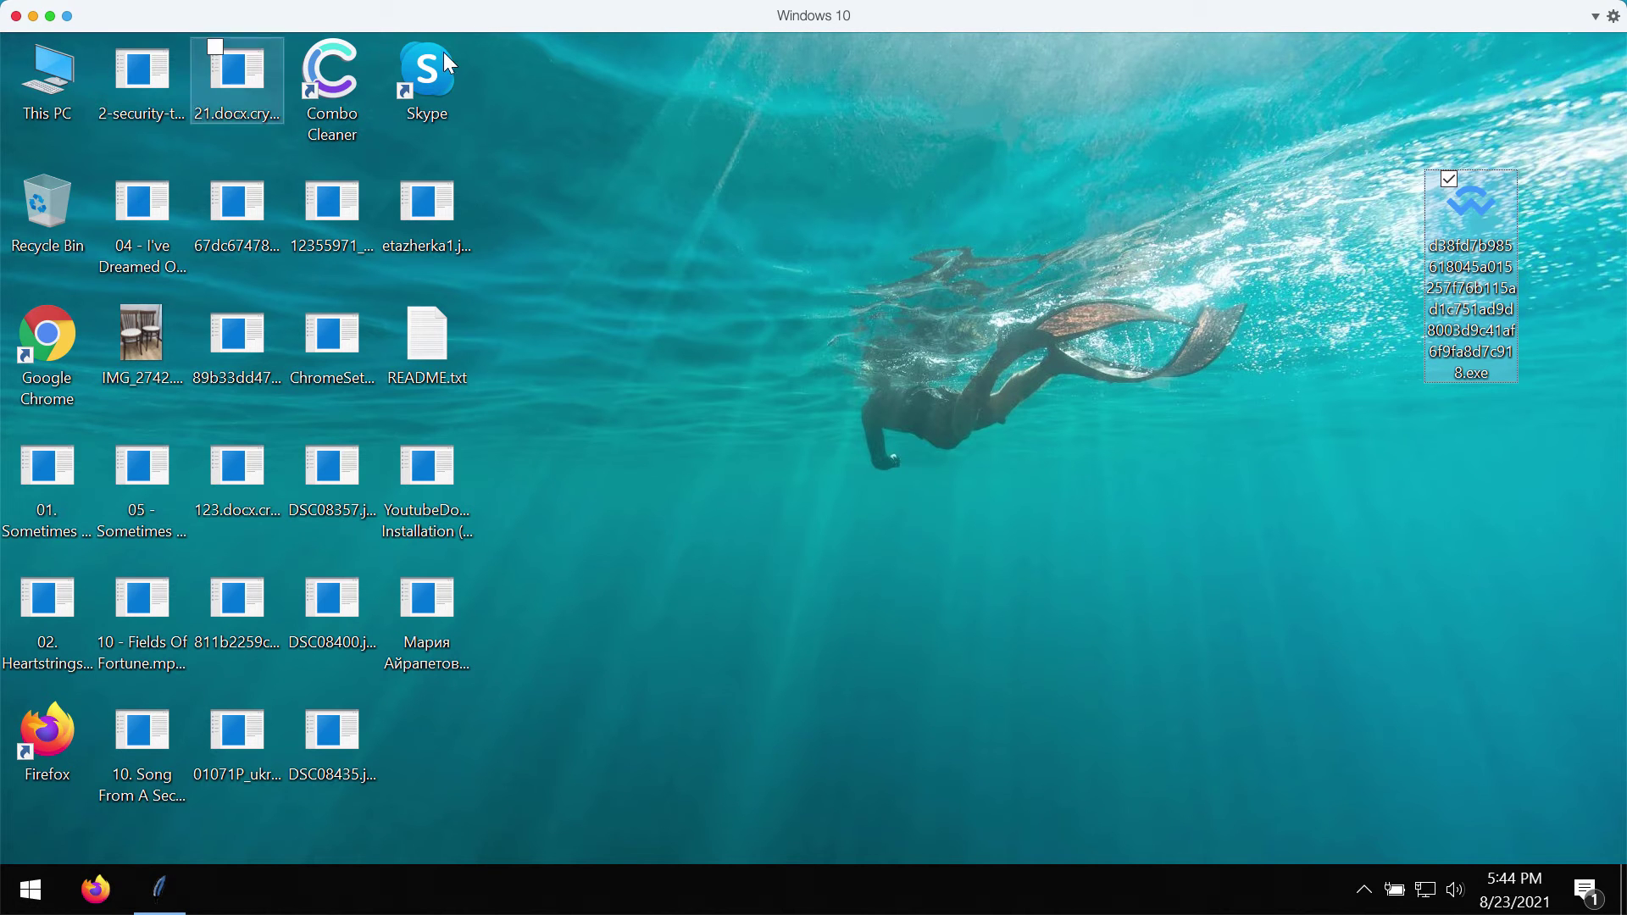
Reveal the full encrypted names of ChromeSetup, DSC08435 and other desktop files.
left_click(369, 346)
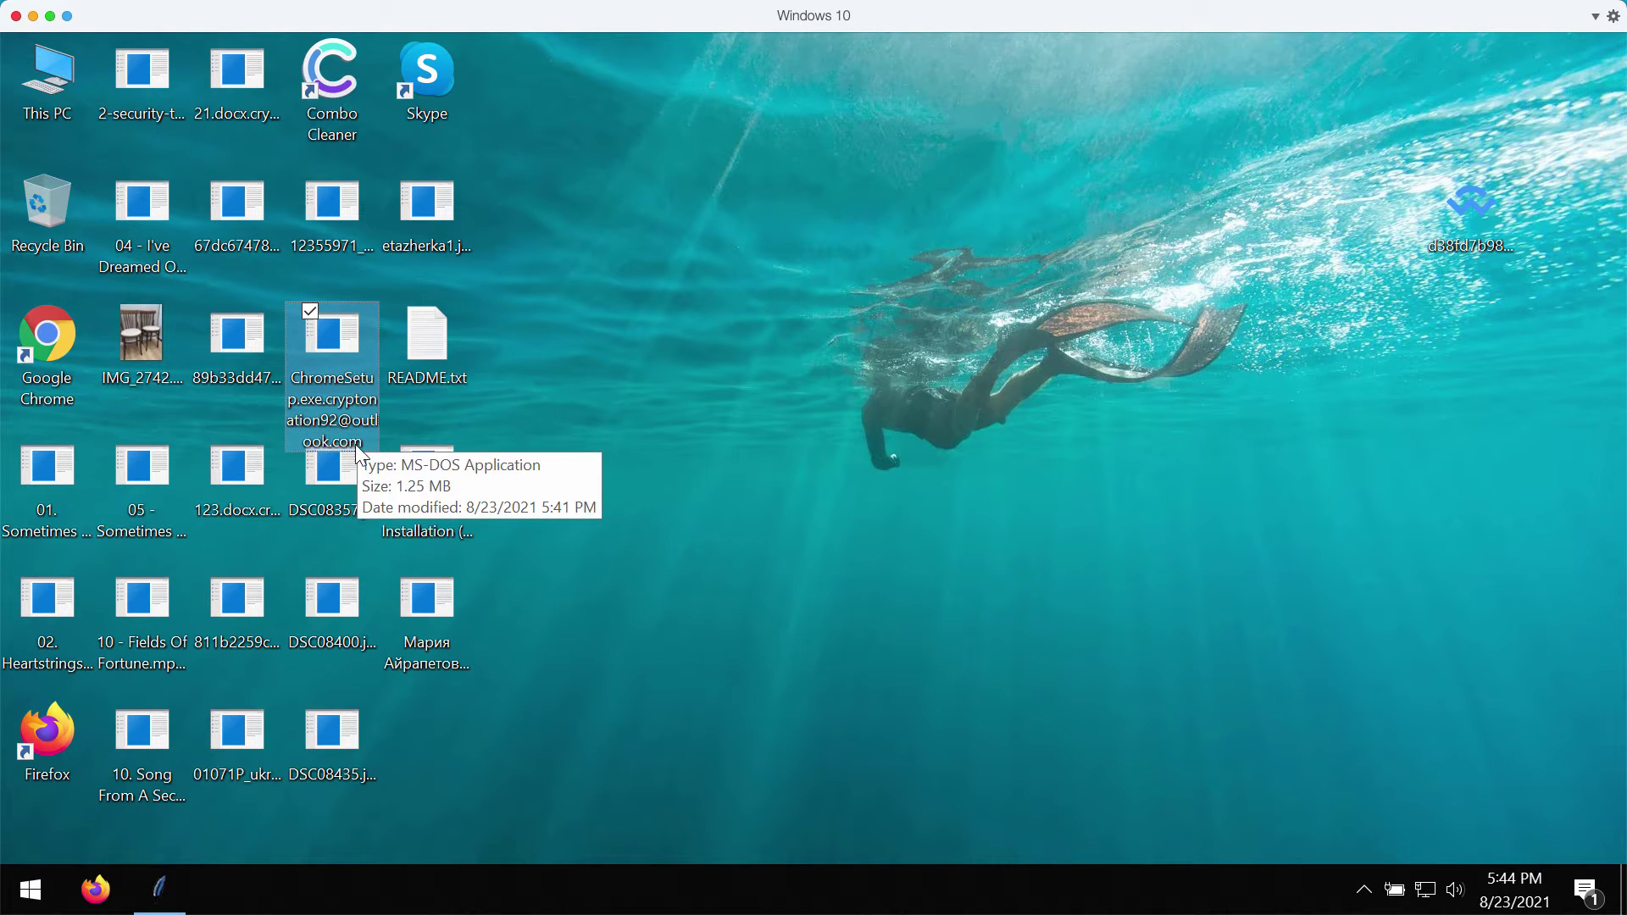
left_click_drag(242, 216, 221, 212)
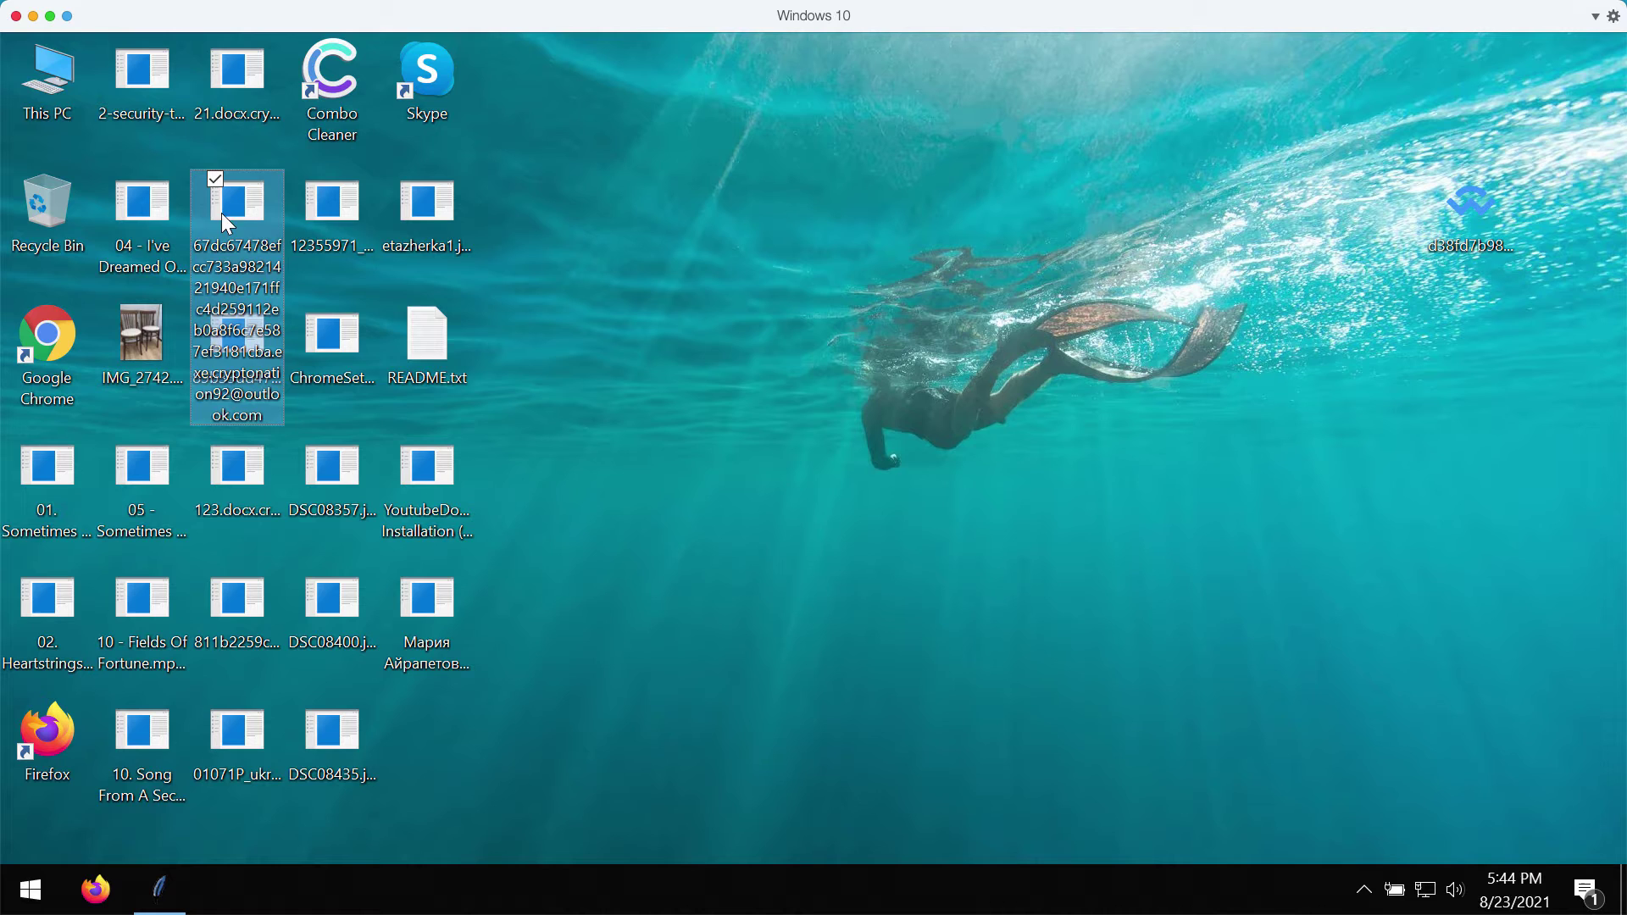
left_click(266, 479)
left_click(248, 640)
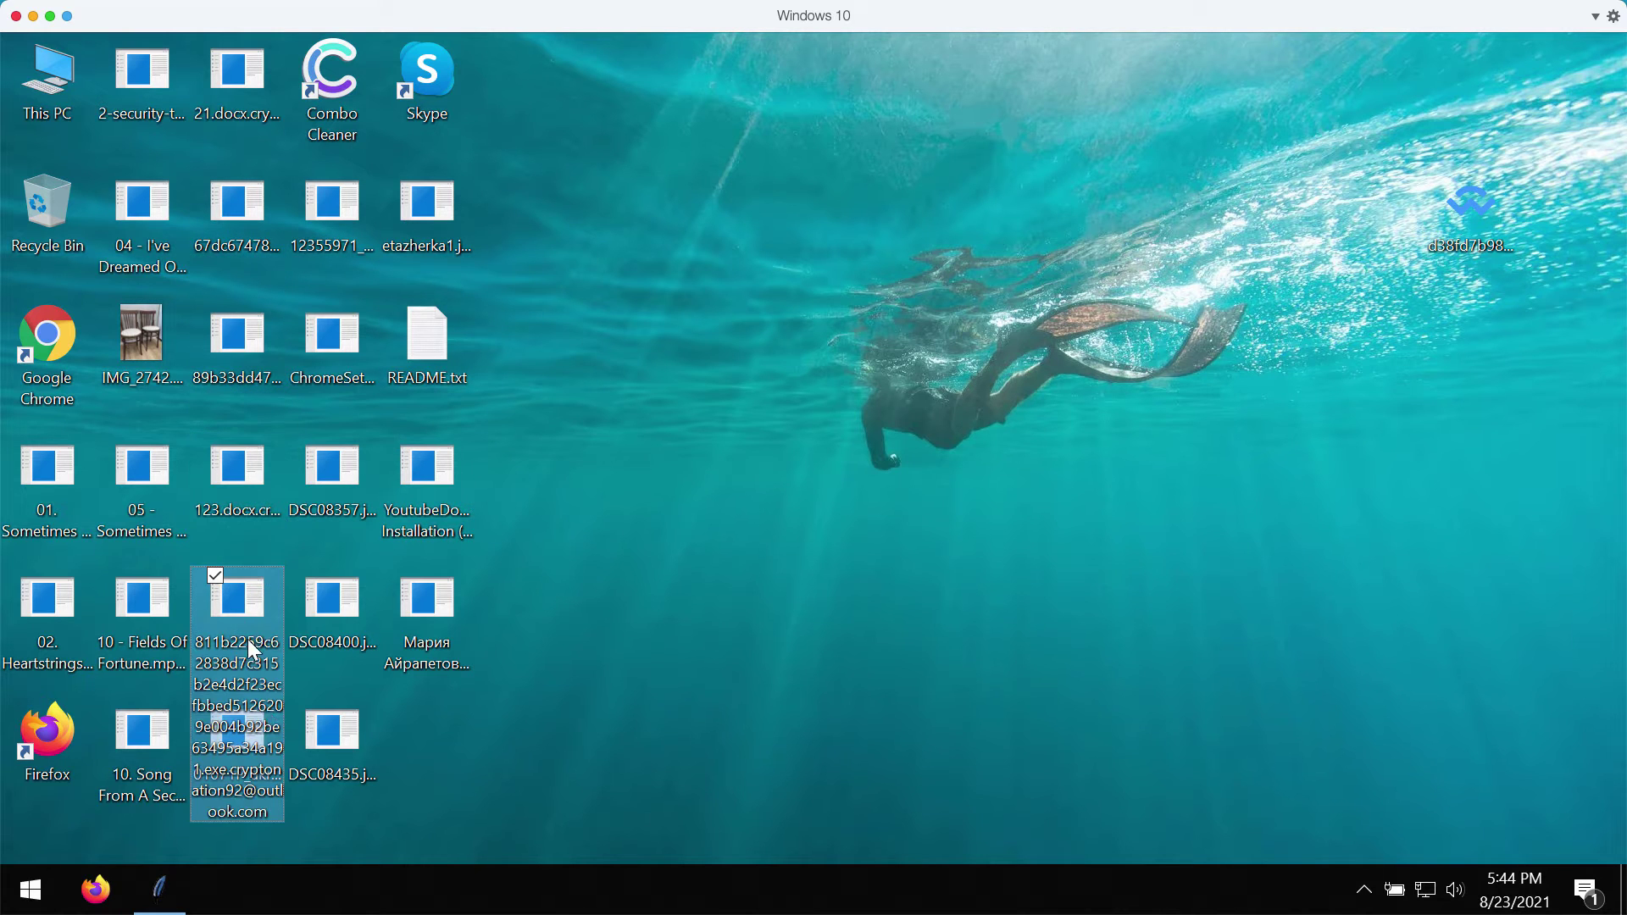
left_click(377, 742)
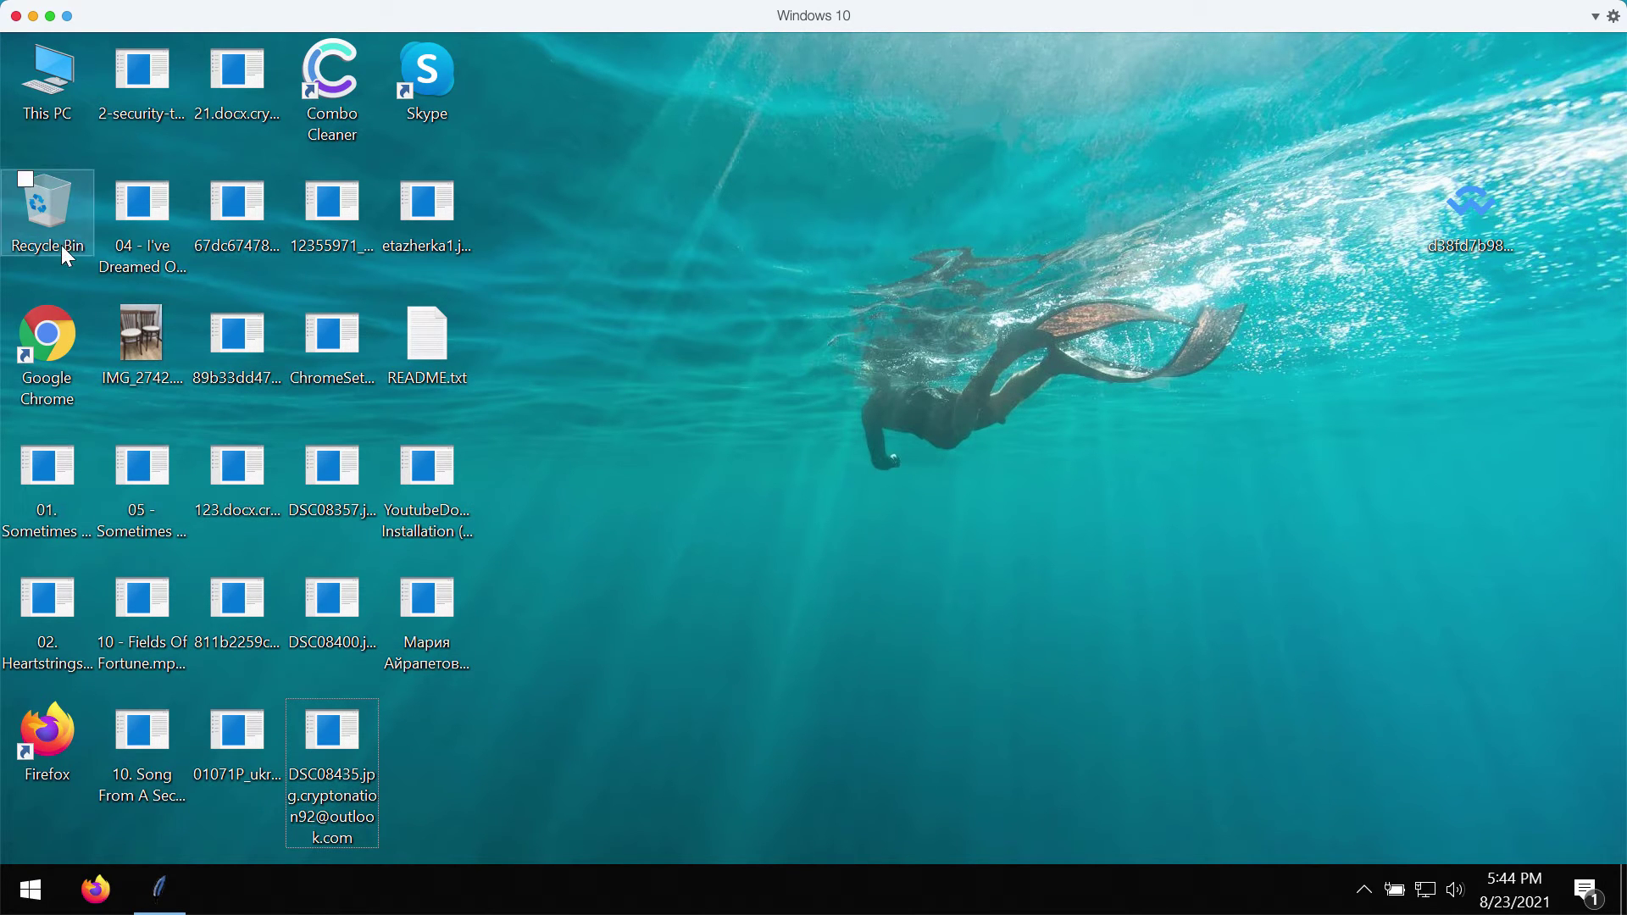
Confirm the encrypted DSC08357 photo fails to open, then launch Google Chrome.
double_click(332, 468)
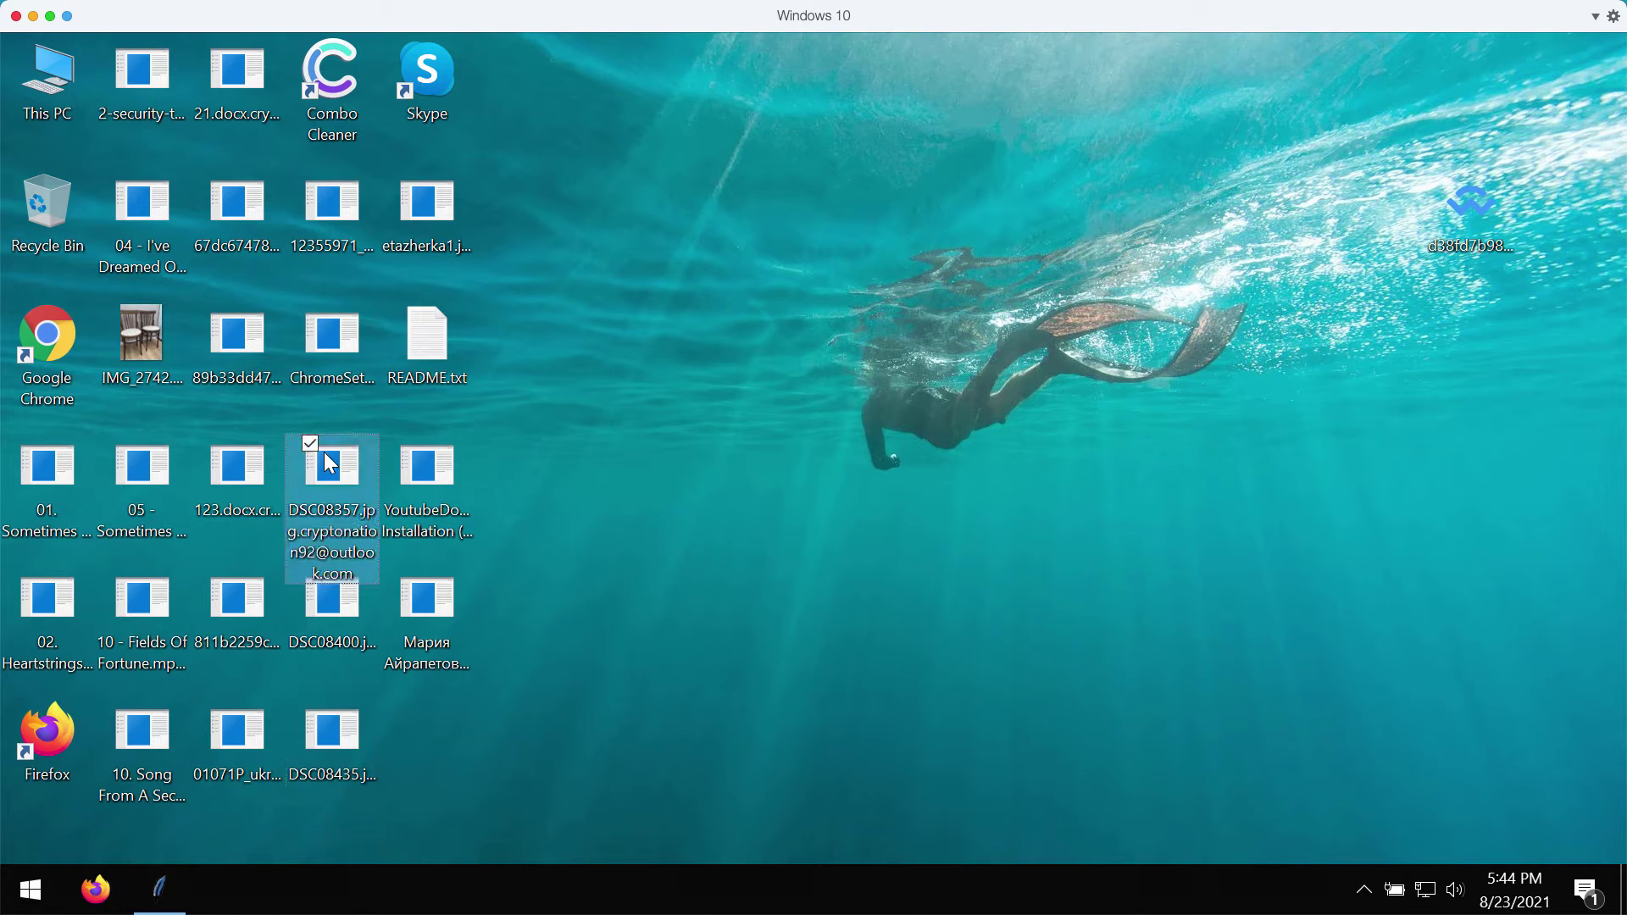
left_click(1158, 496)
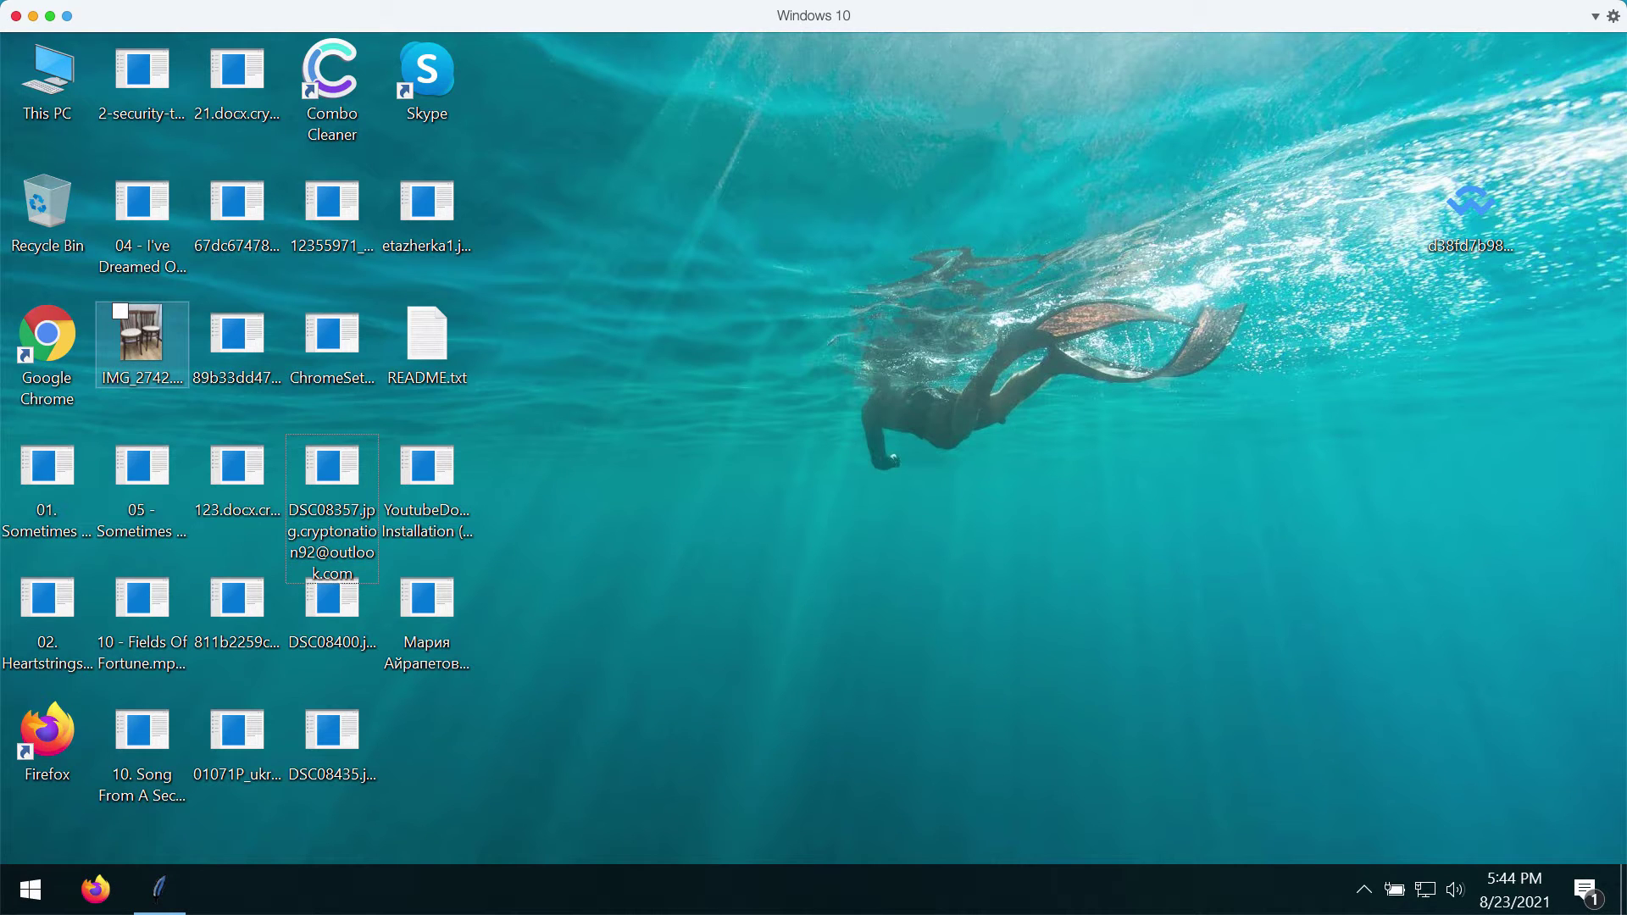
double_click(62, 353)
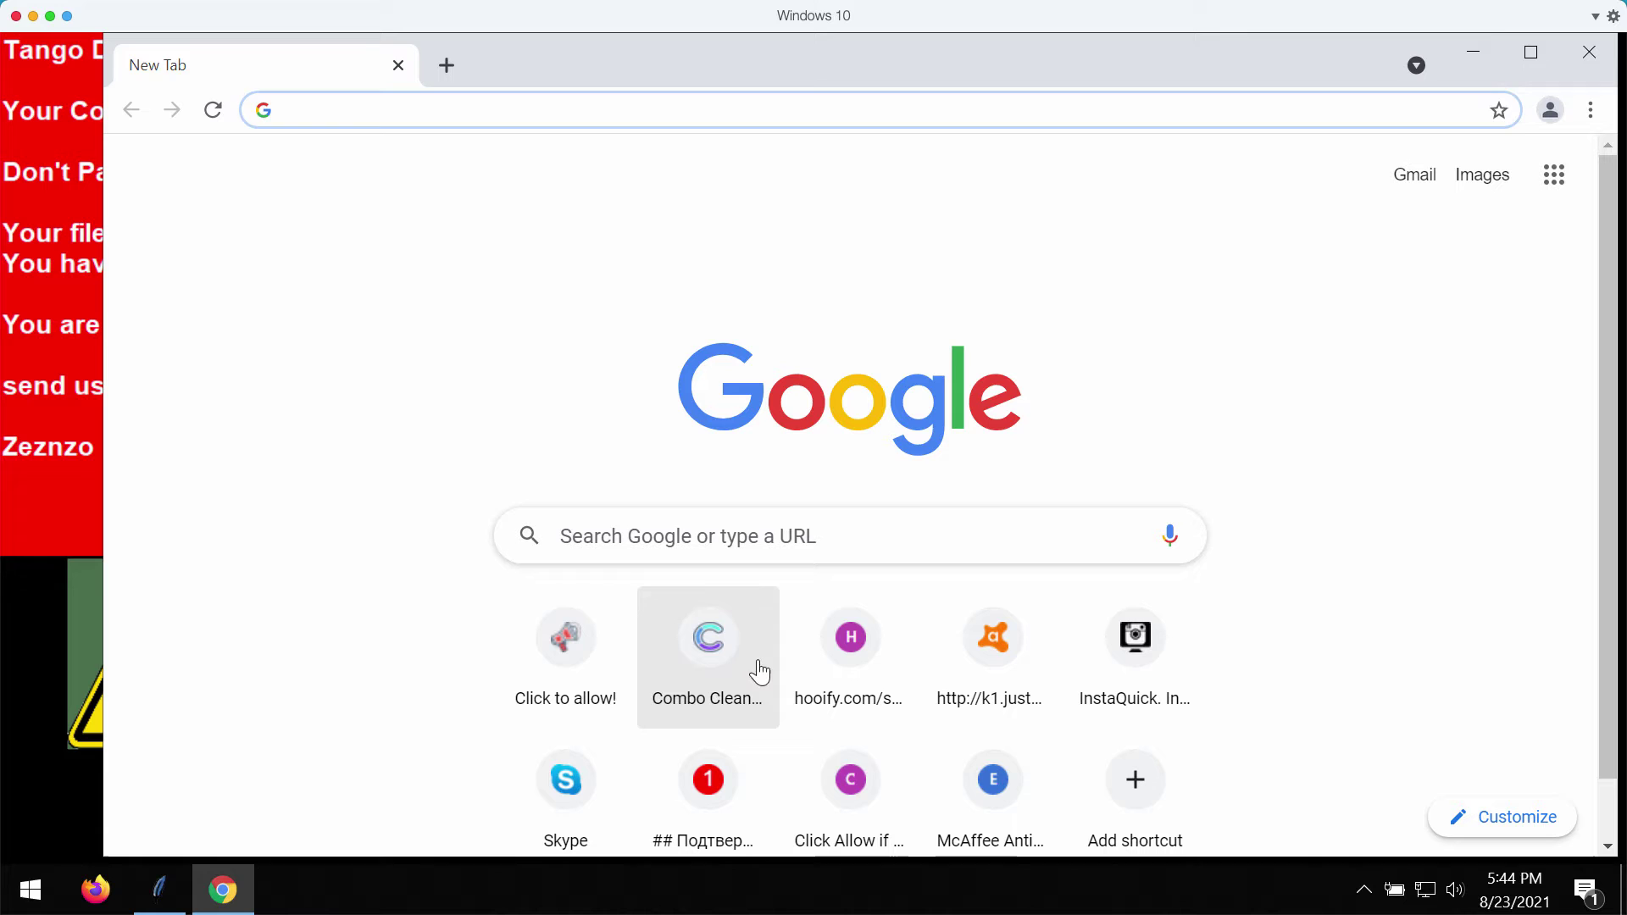
Open the Combo Cleaner site from the New Tab shortcut and maximize Chrome.
left_click(757, 671)
left_click_drag(470, 51, 448, 59)
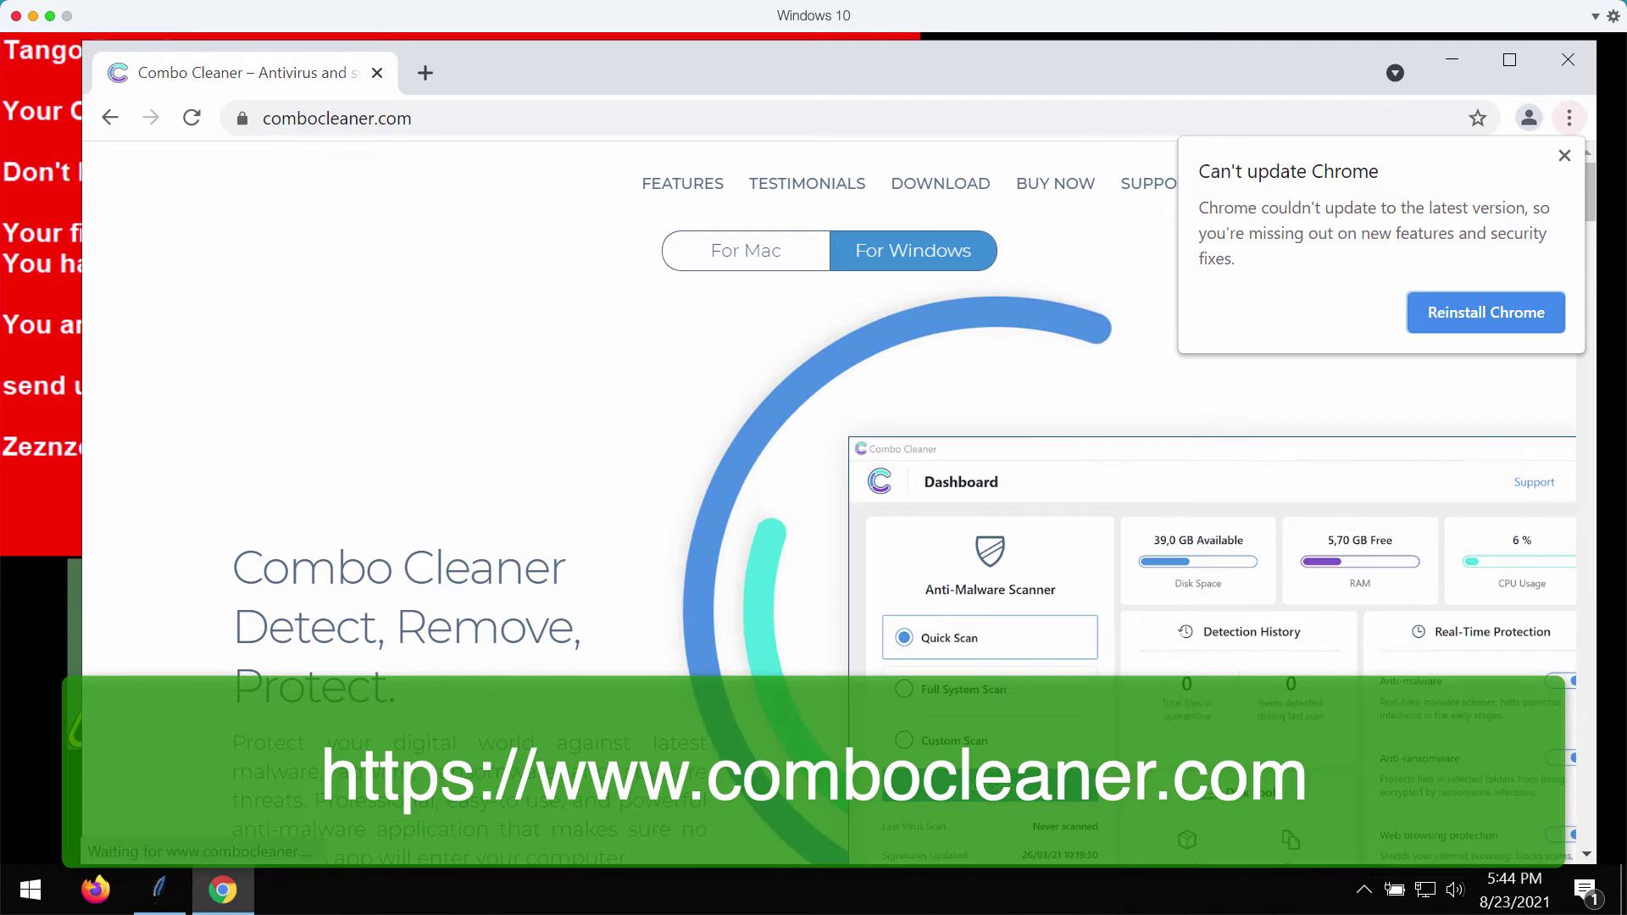
left_click_drag(555, 84, 525, 89)
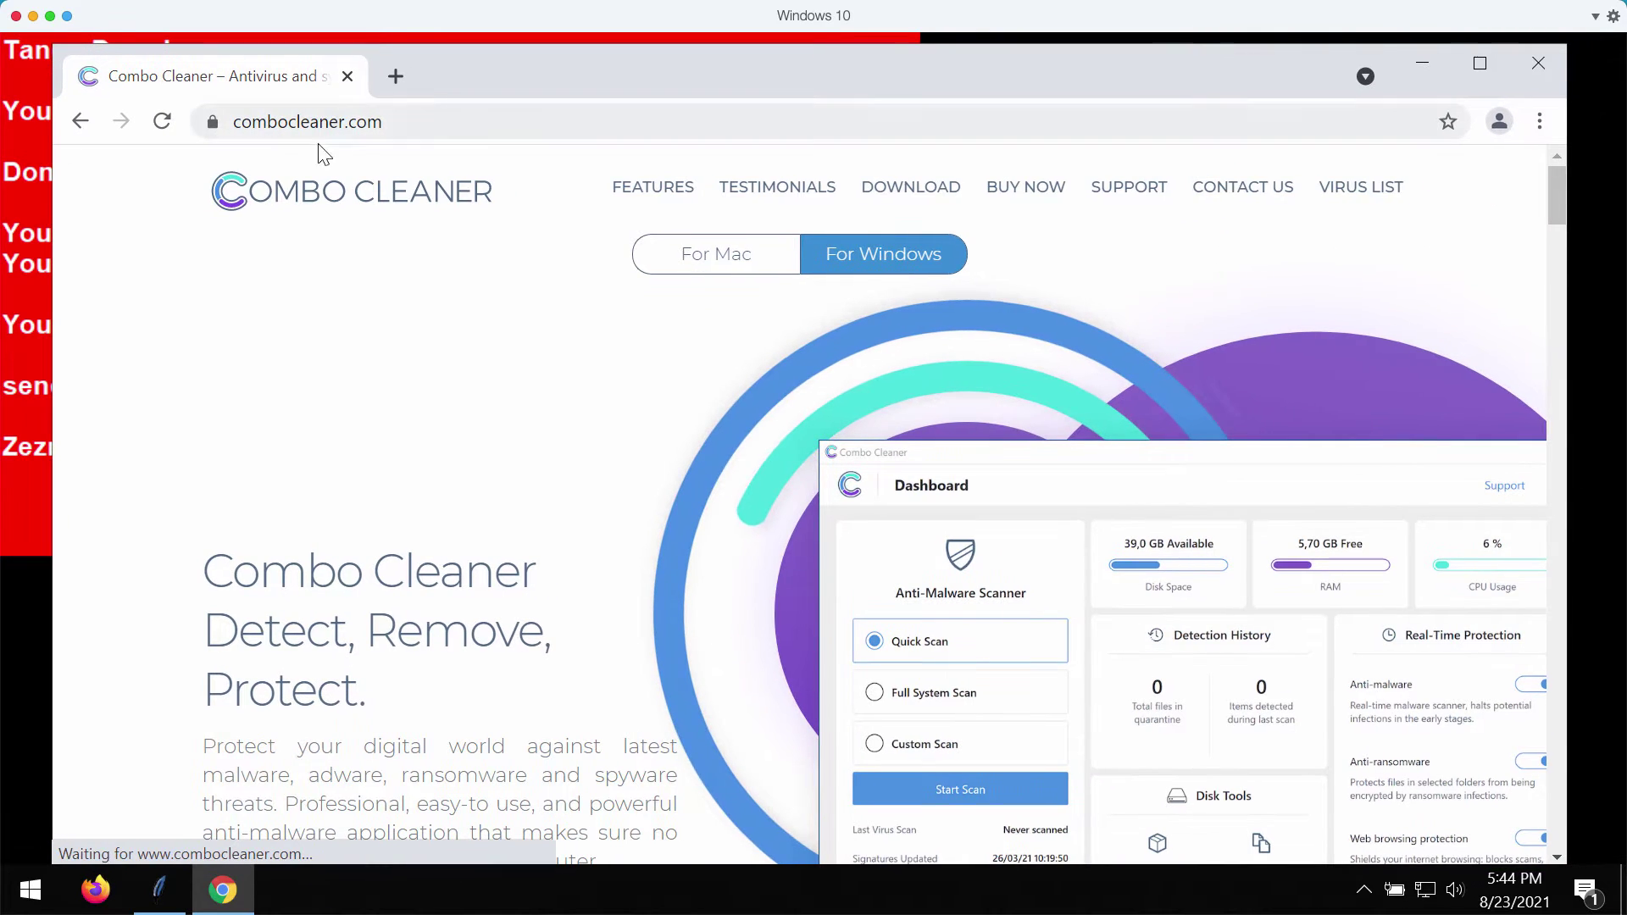
double_click(436, 64)
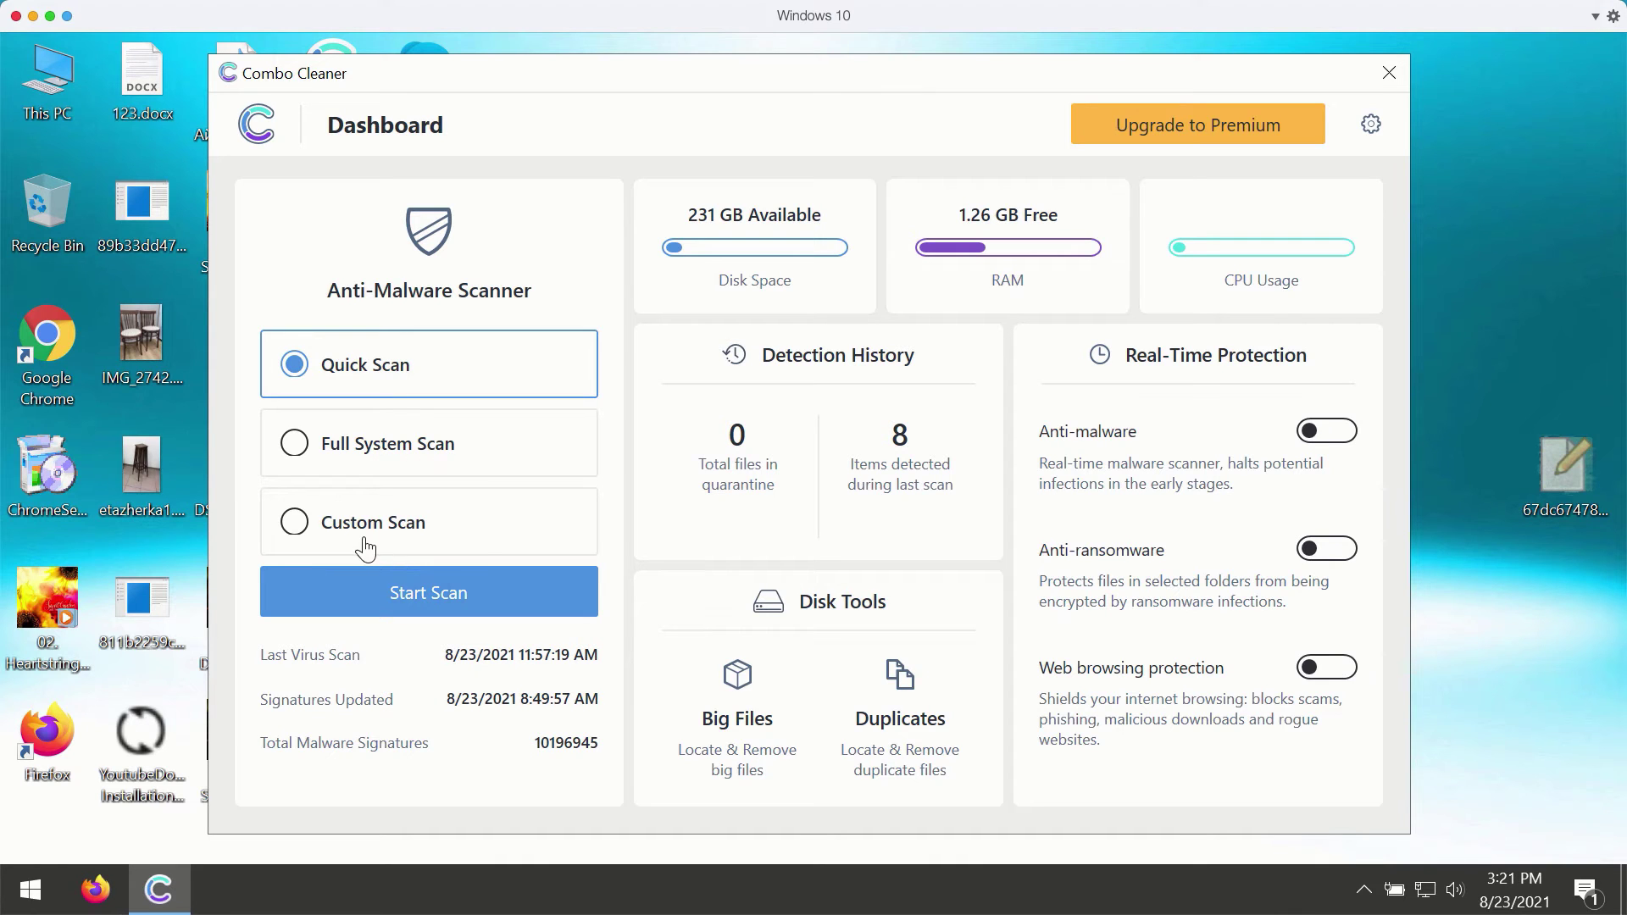
Launch a Quick Scan and go back to the Dashboard while it runs.
left_click(429, 598)
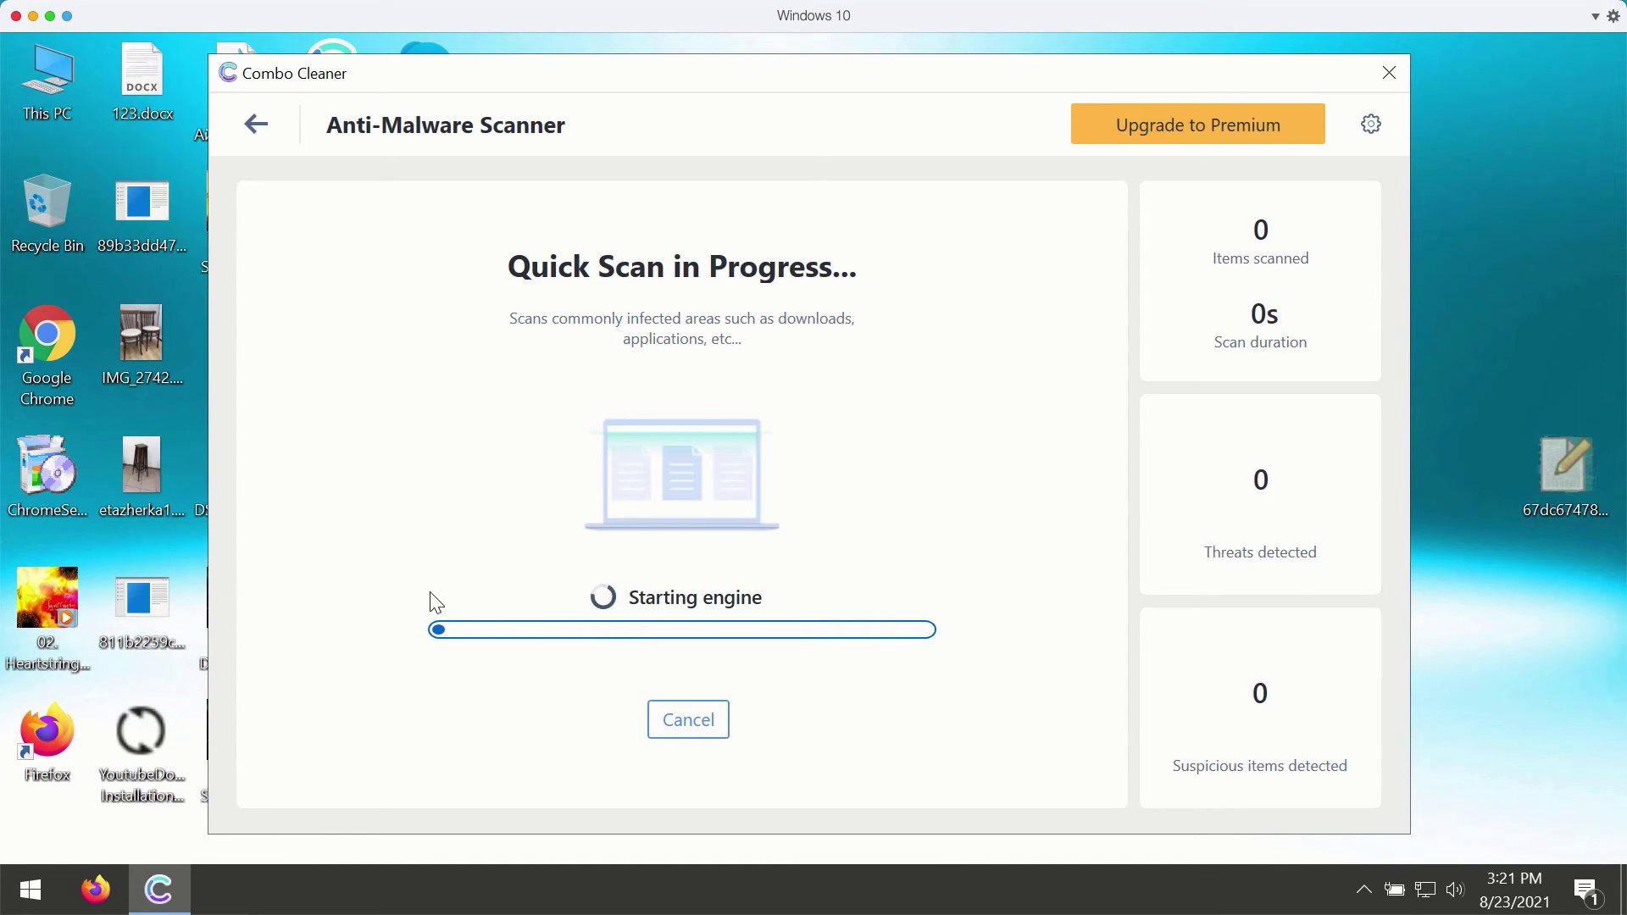
left_click(256, 123)
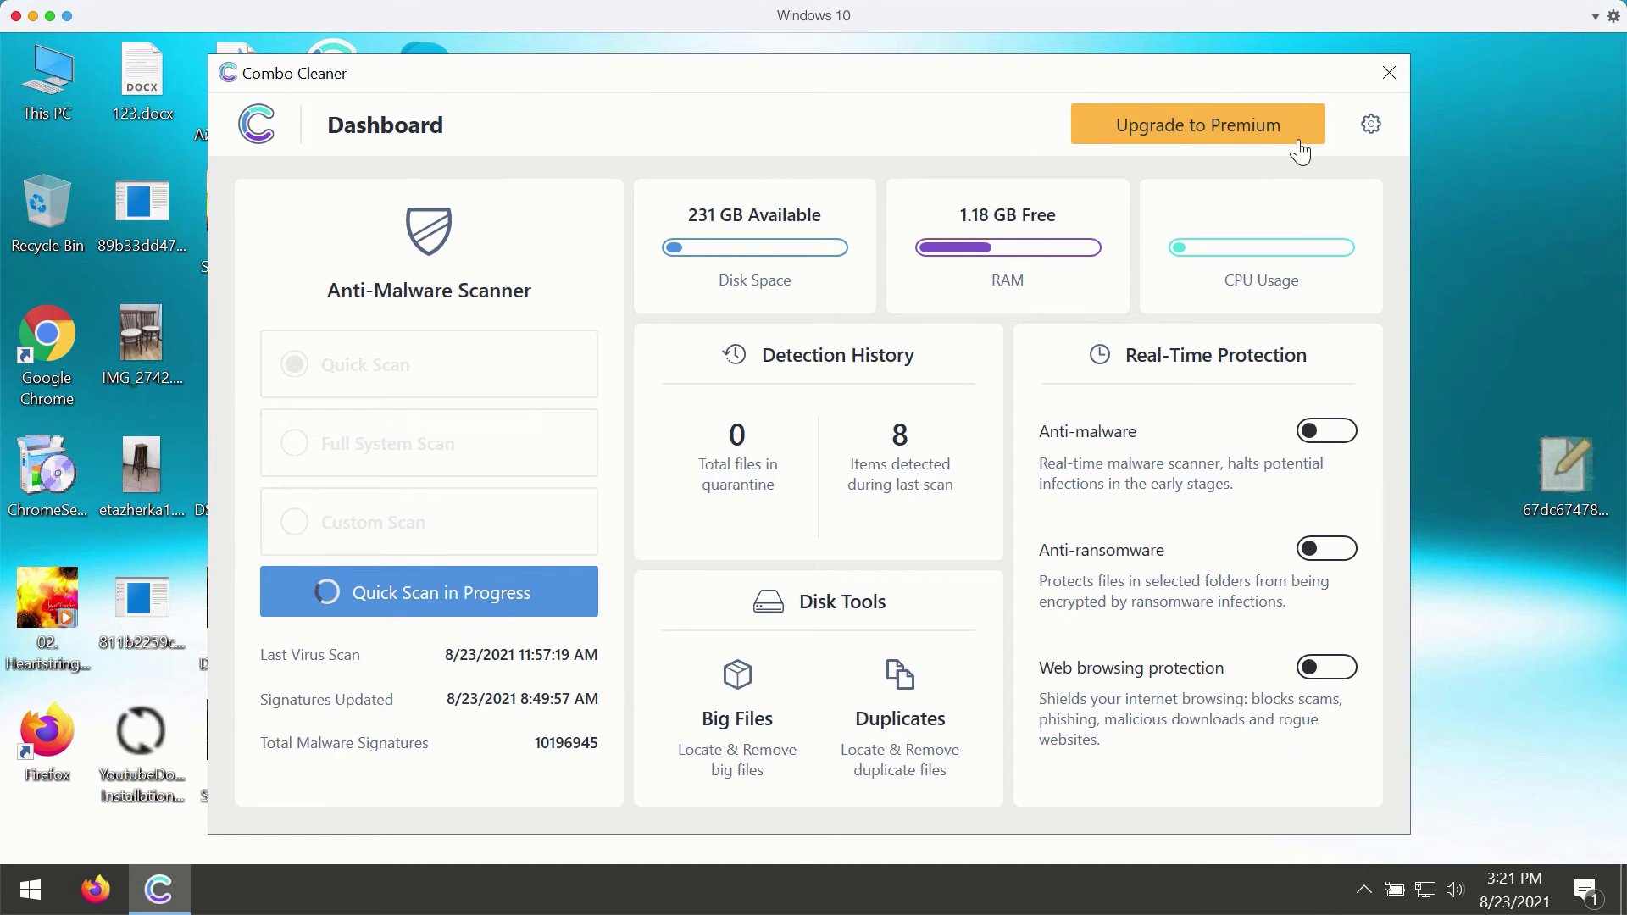
left_click(1371, 127)
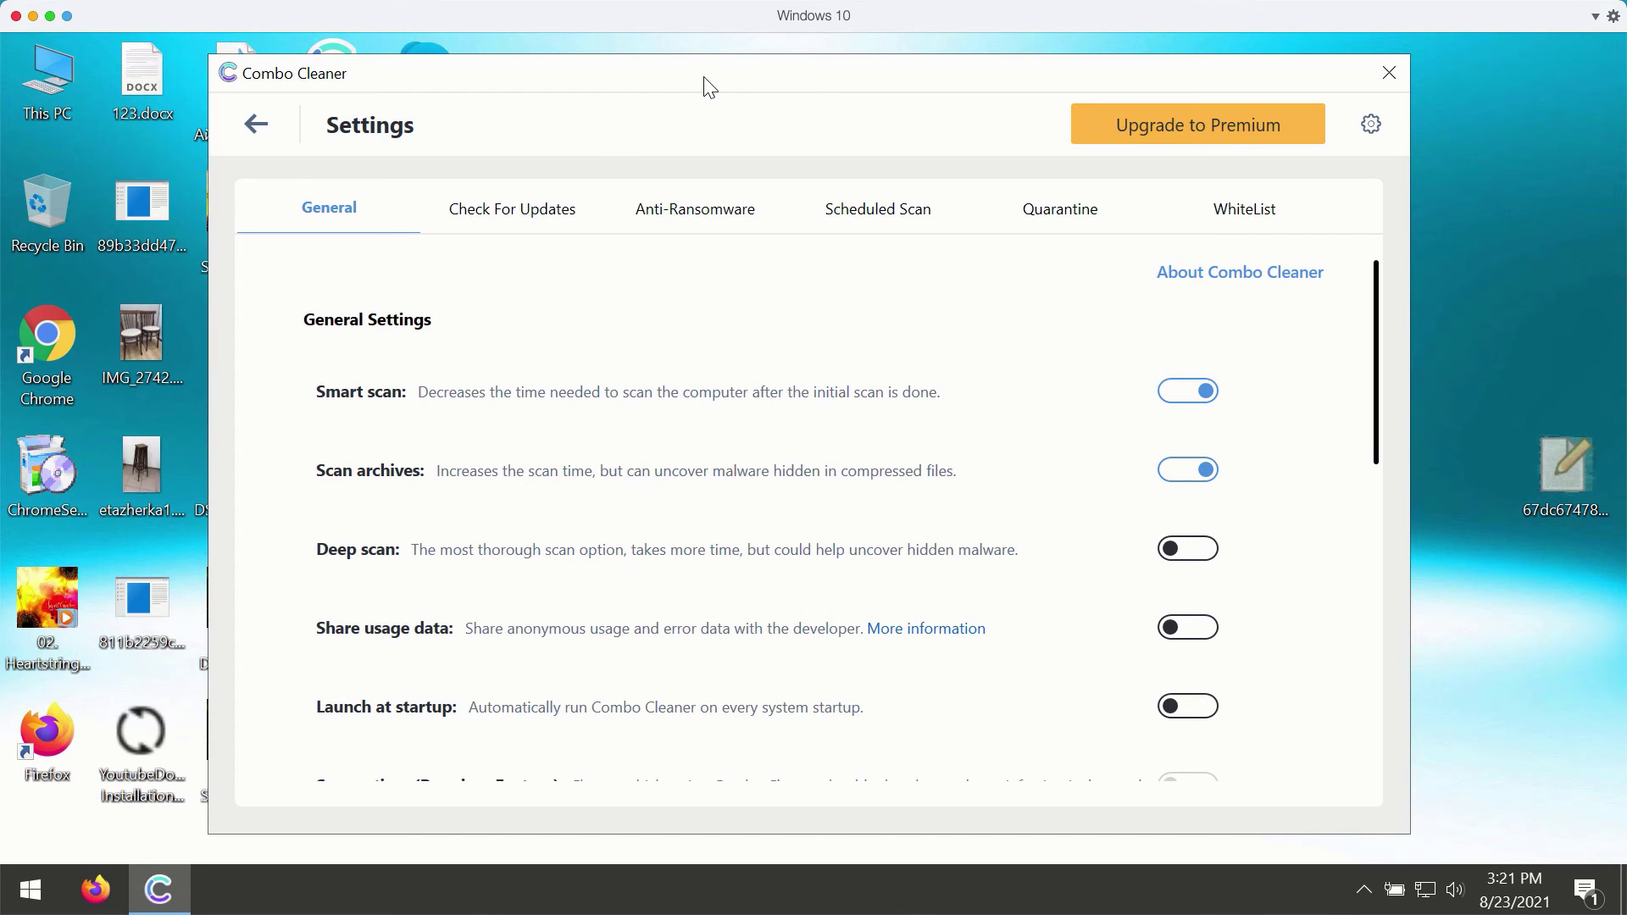
left_click(694, 222)
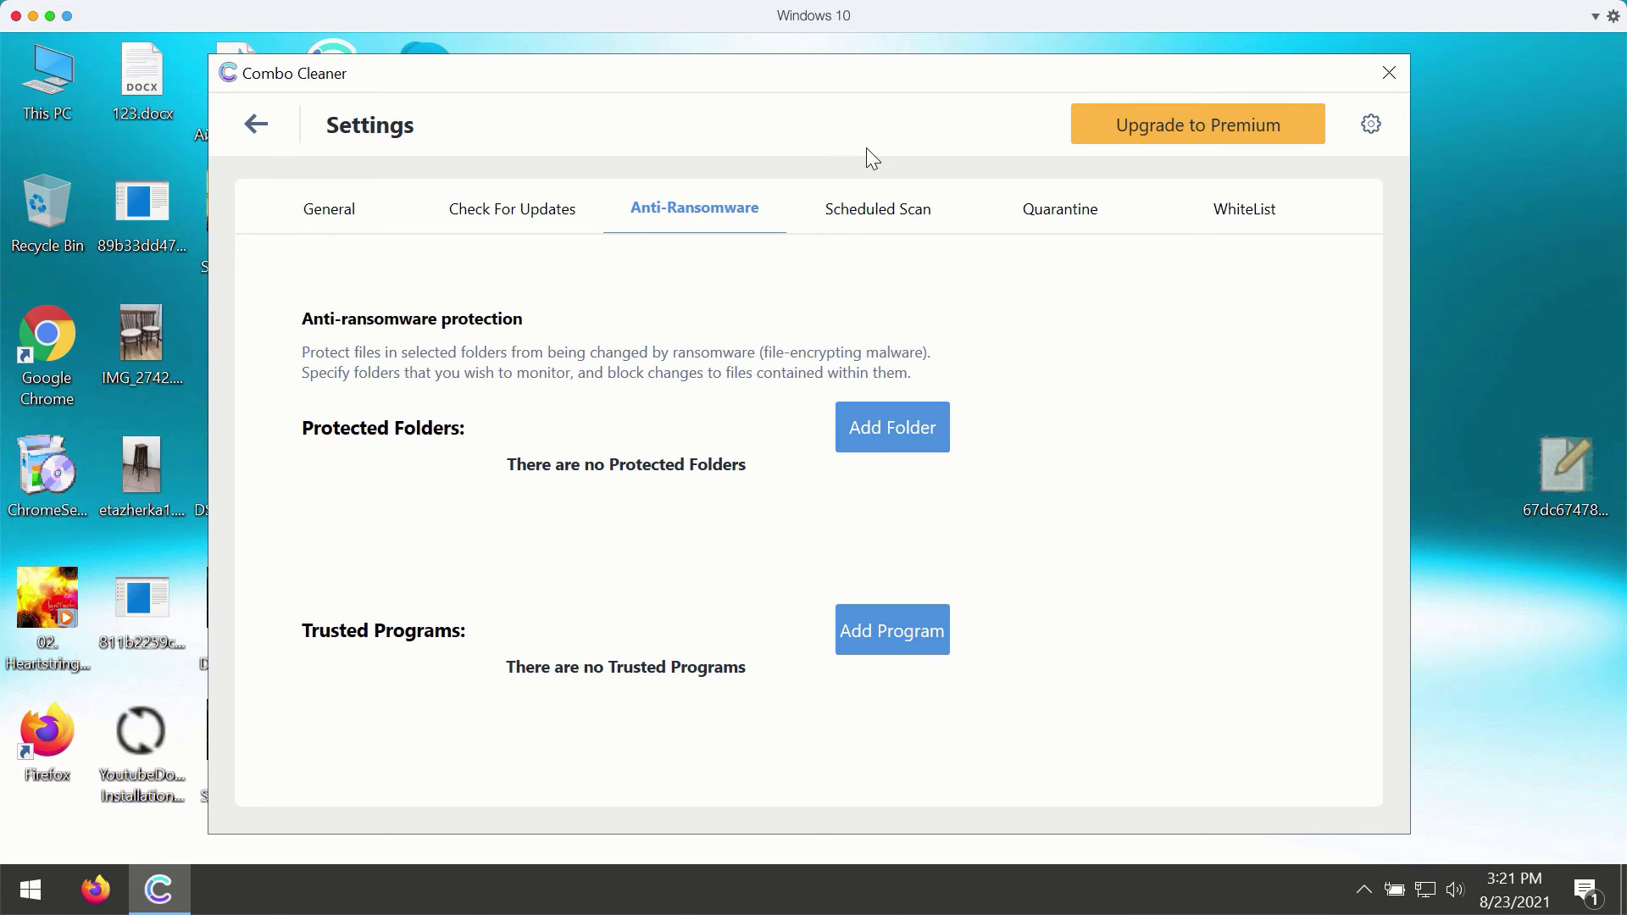
left_click(248, 128)
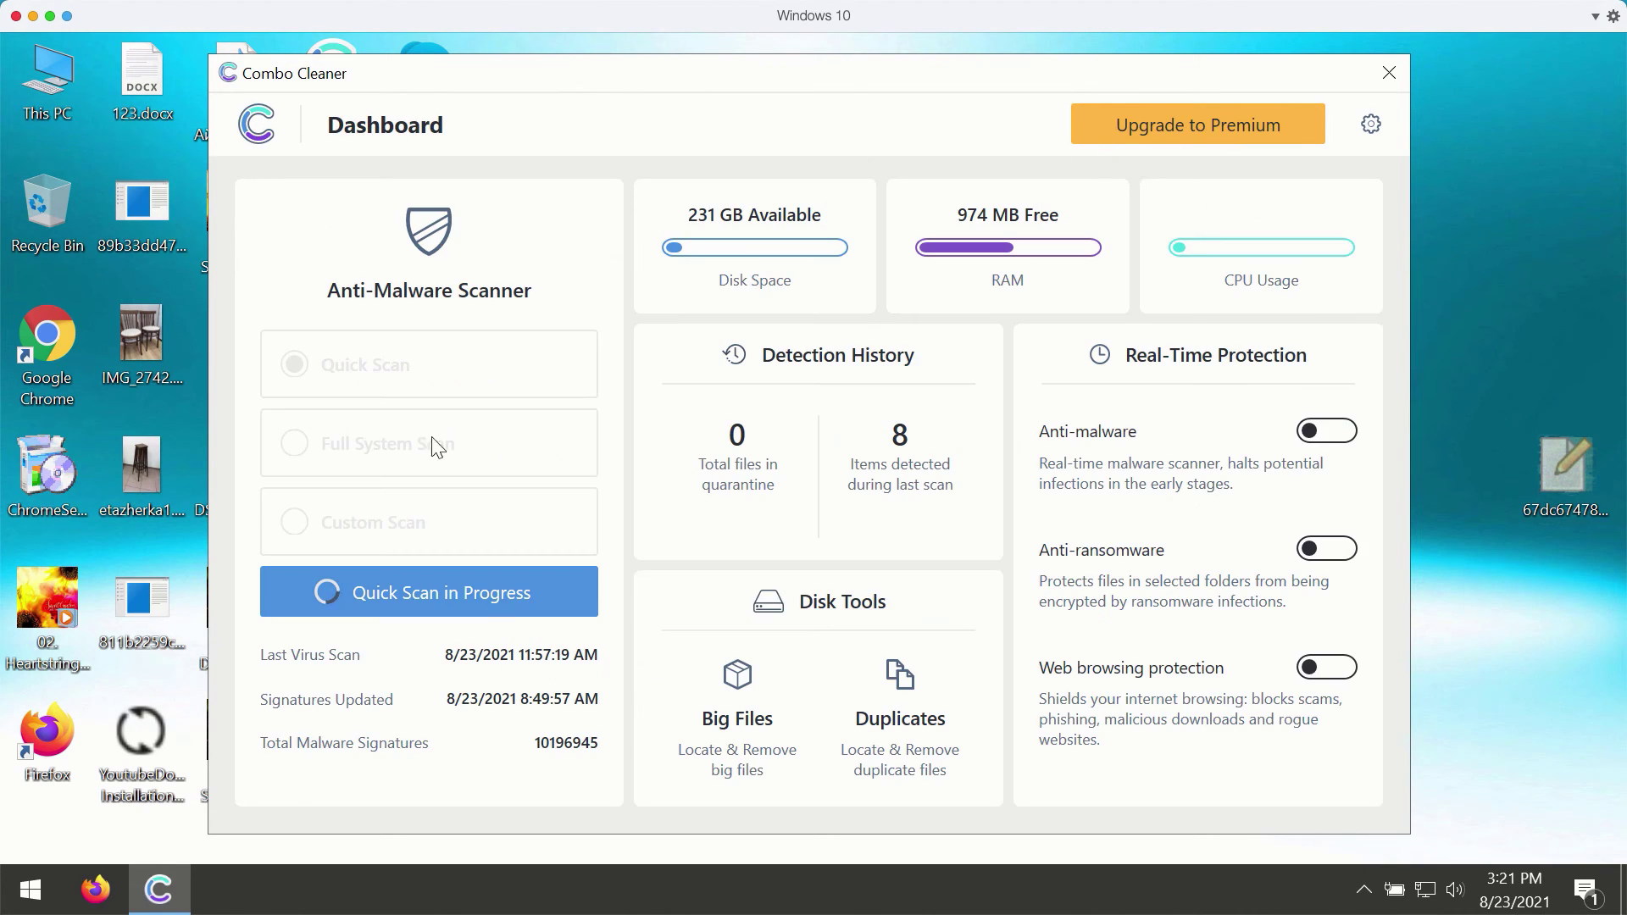
Cancel the quick scan and confirm stopping, leaving 1 threat and 7 suspicious items.
left_click(498, 602)
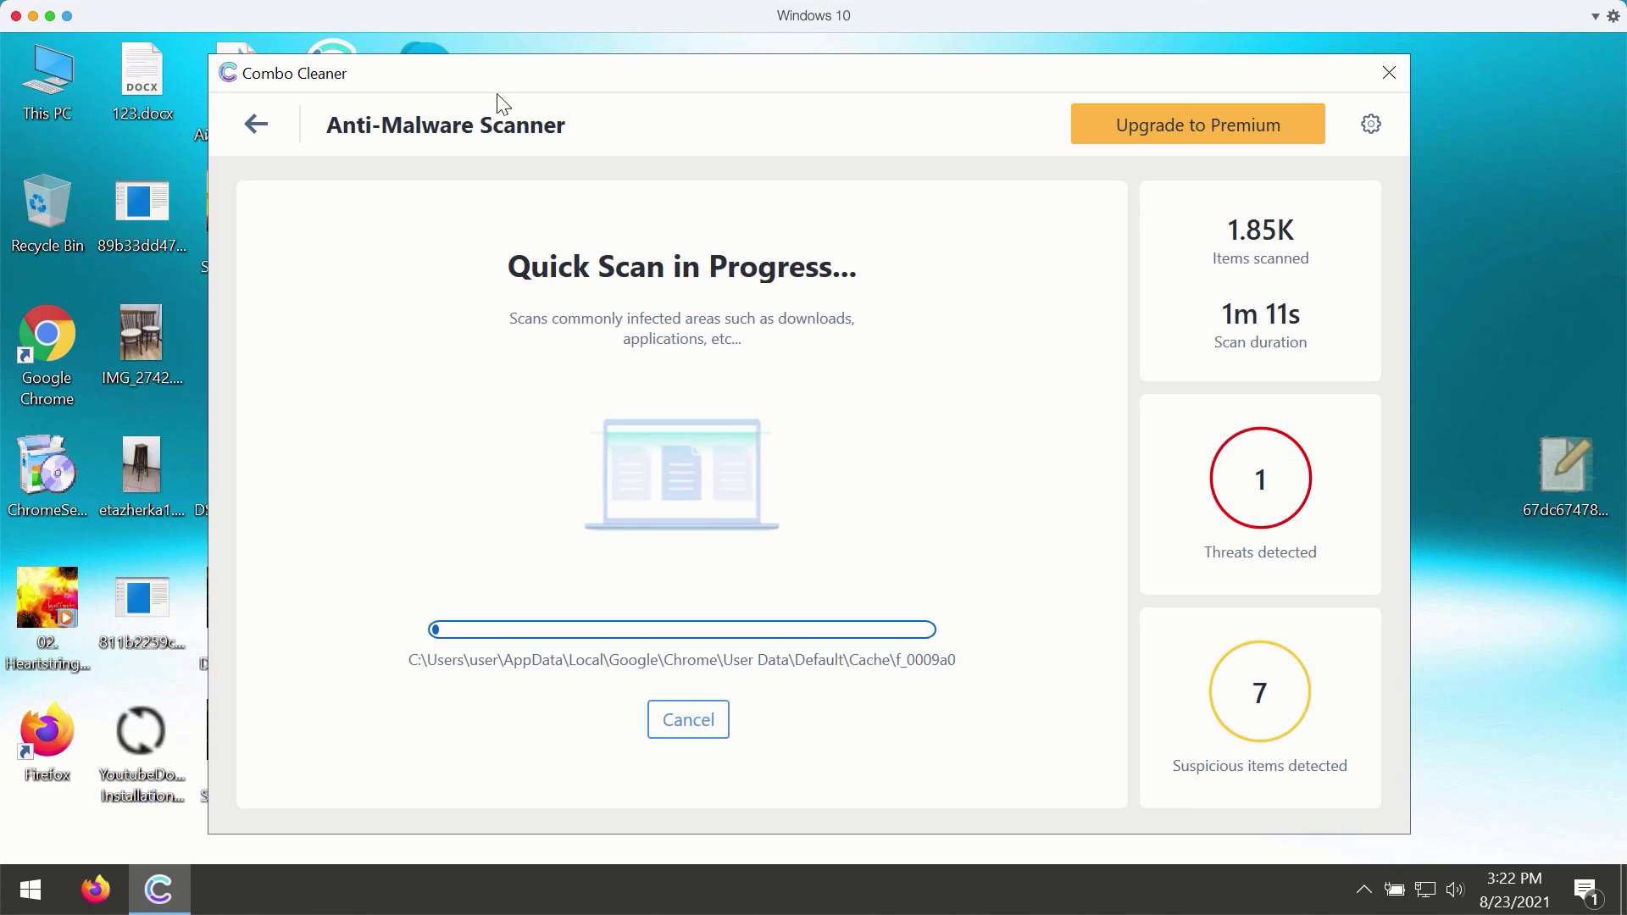
left_click(715, 725)
left_click(759, 586)
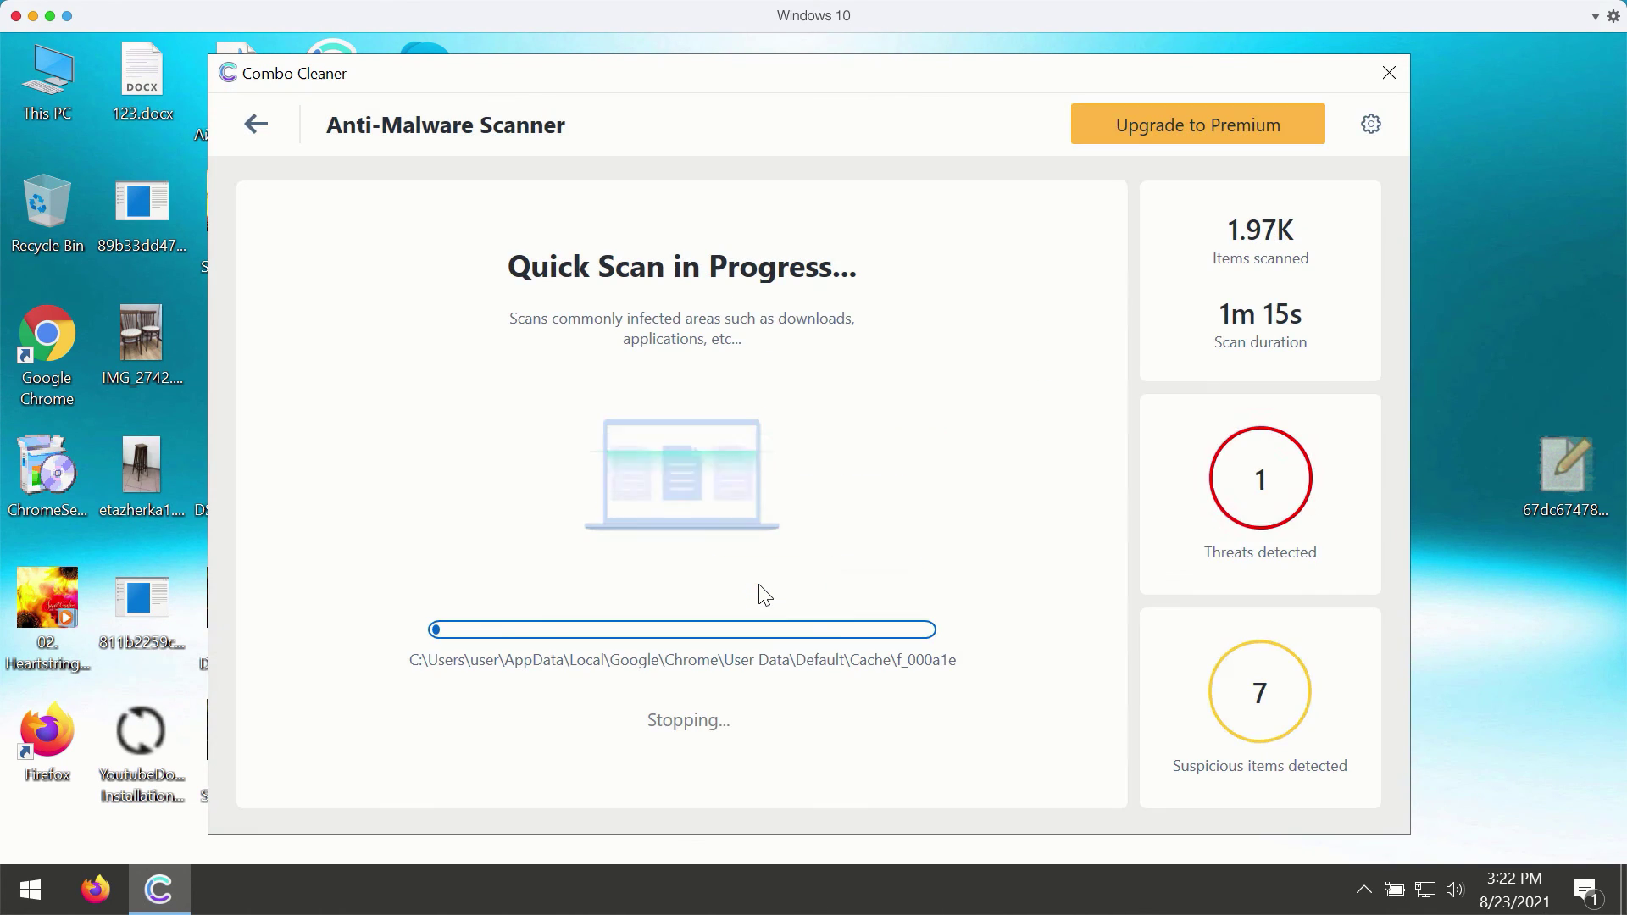